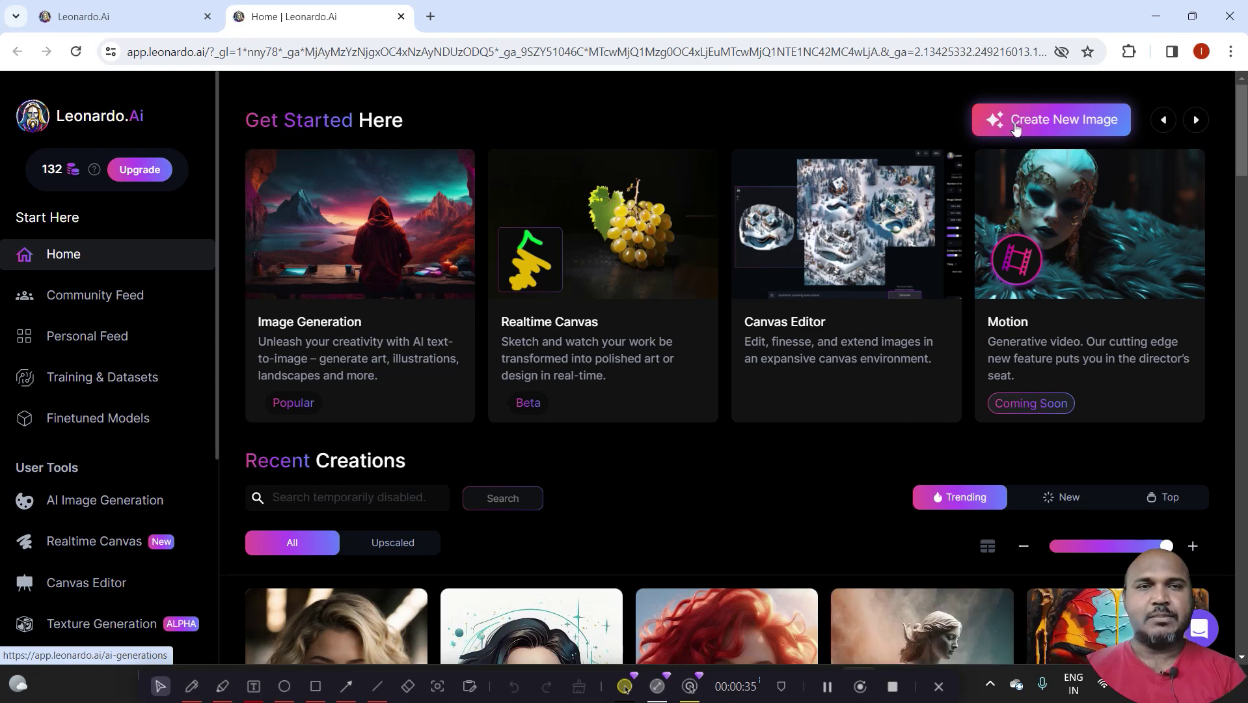
# - Open the AI Image Generation workspace from Home and read its first-generation notice
pyautogui.click(1018, 127)
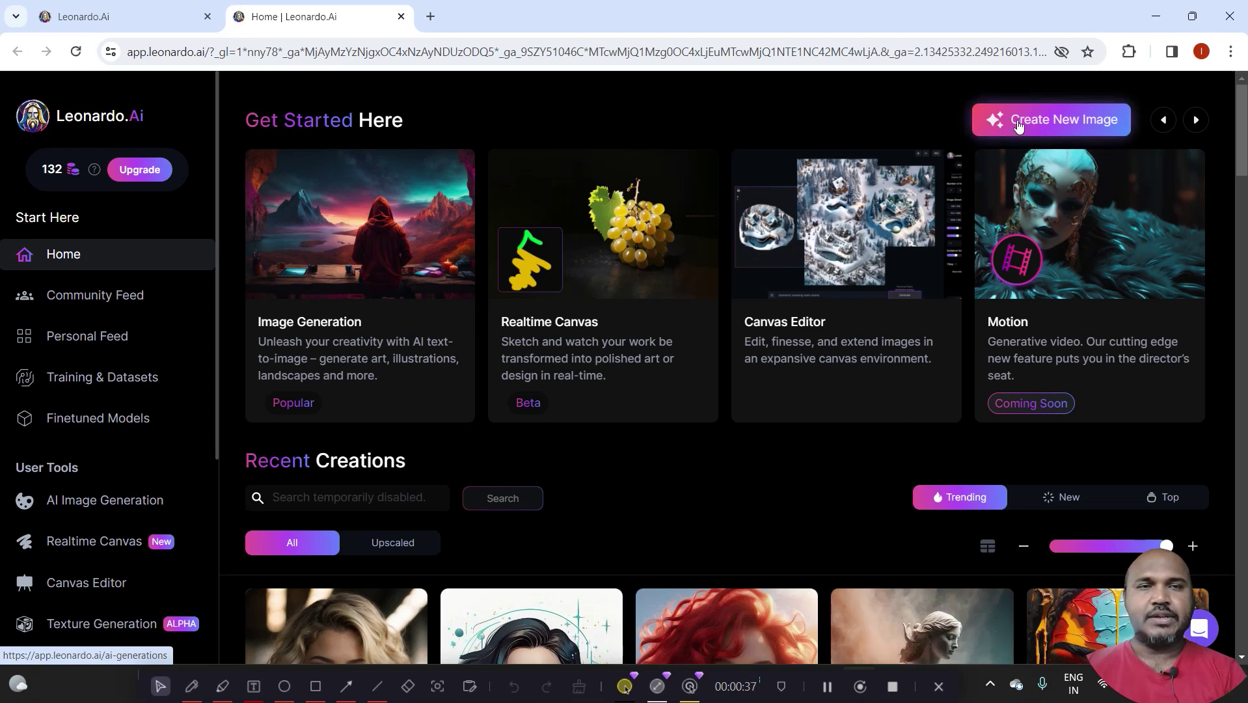
pyautogui.click(1017, 127)
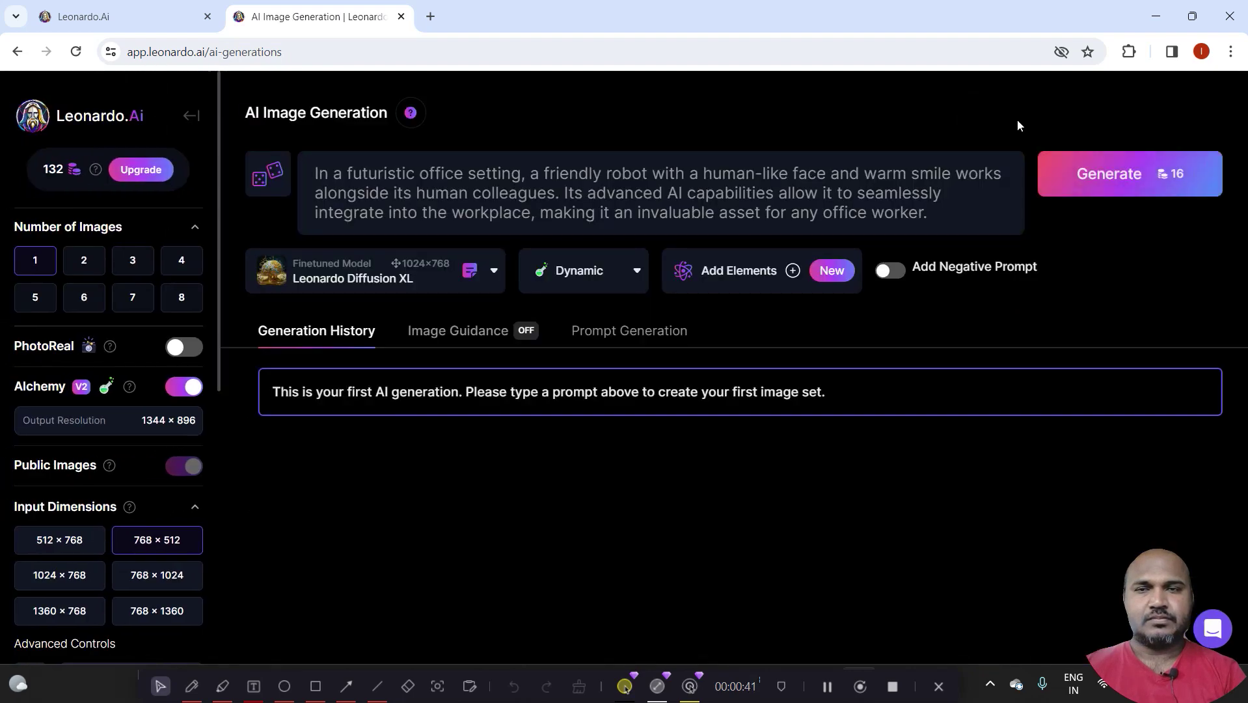
pyautogui.doubleClick(425, 391)
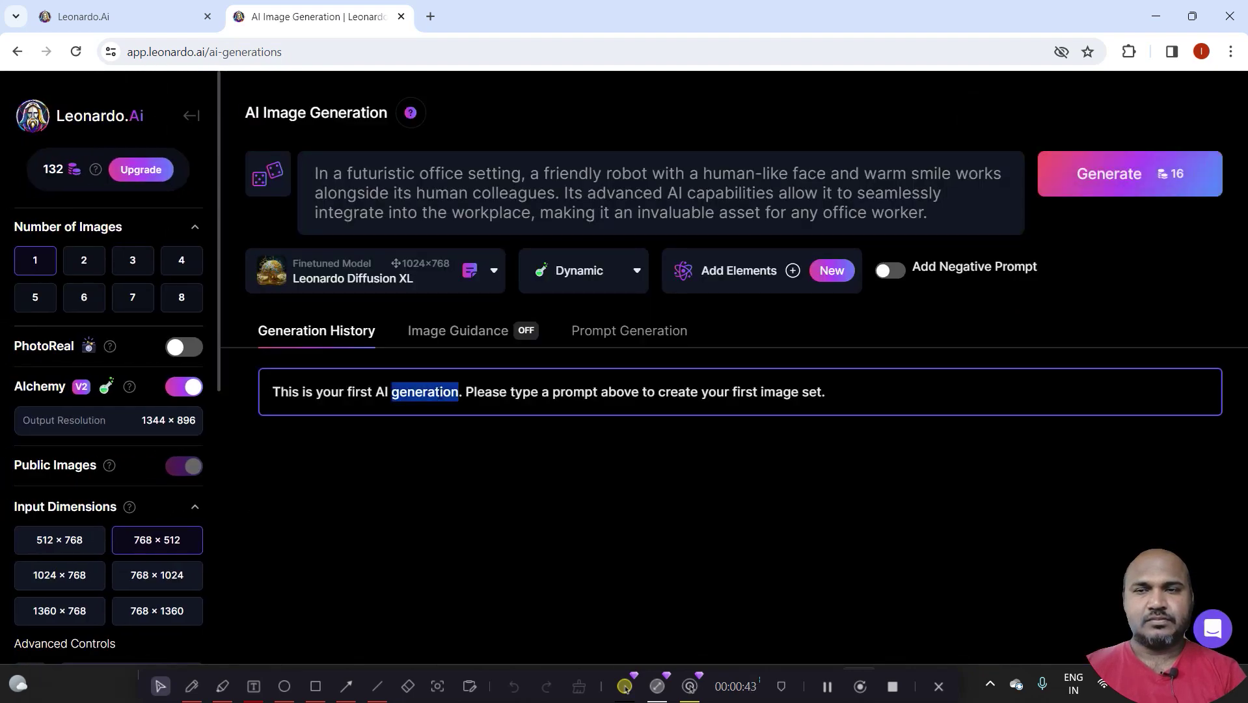
pyautogui.tripleClick(515, 391)
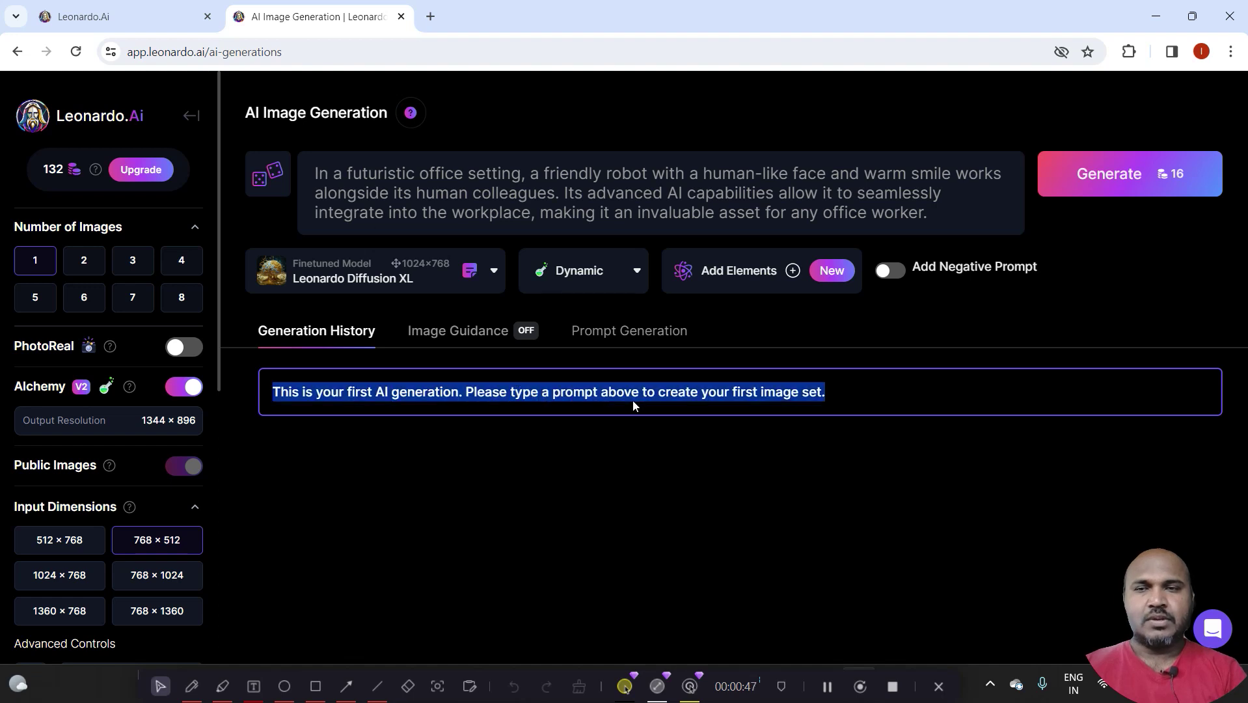
pyautogui.click(592, 399)
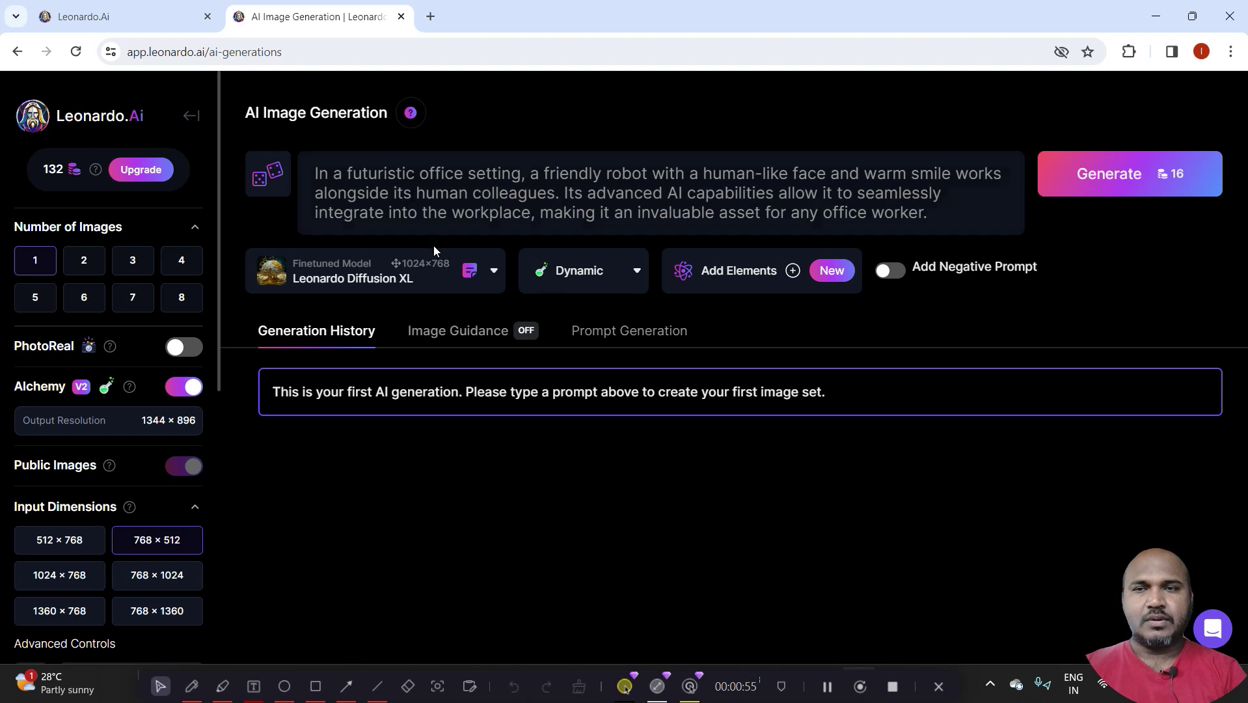
# - Switch to Prompt Generation and set Number of Images to 2
pyautogui.click(588, 343)
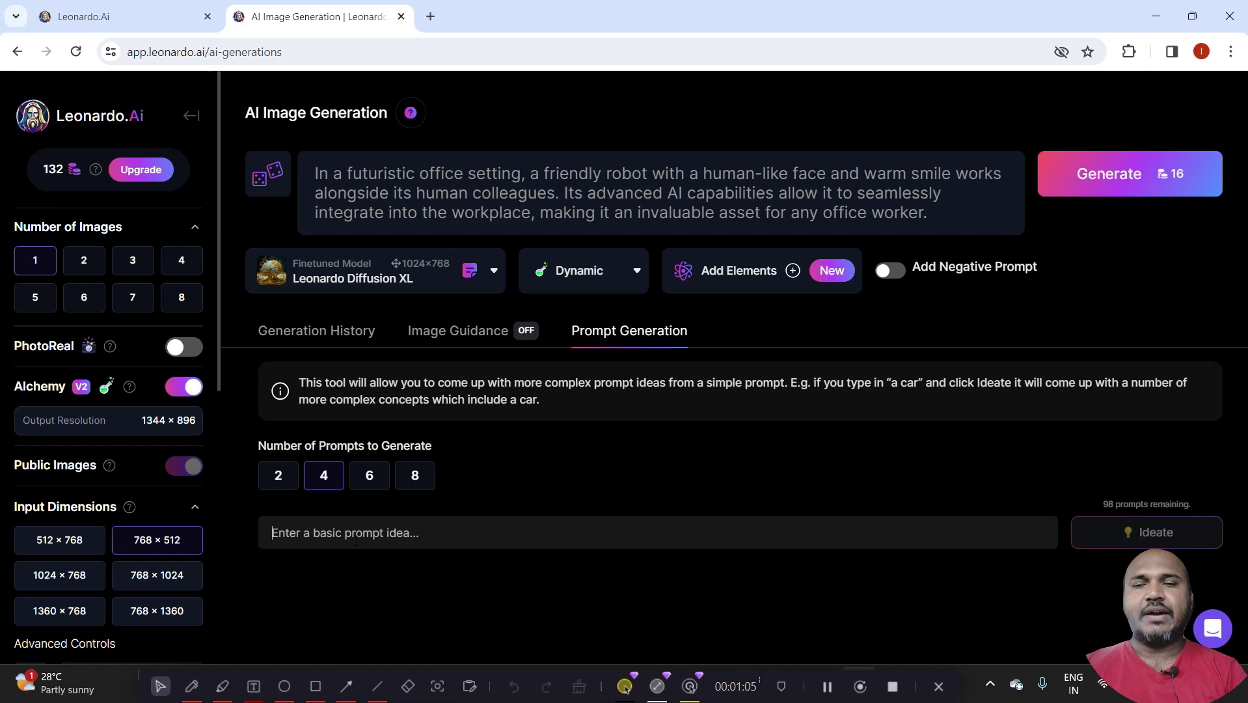
pyautogui.click(356, 541)
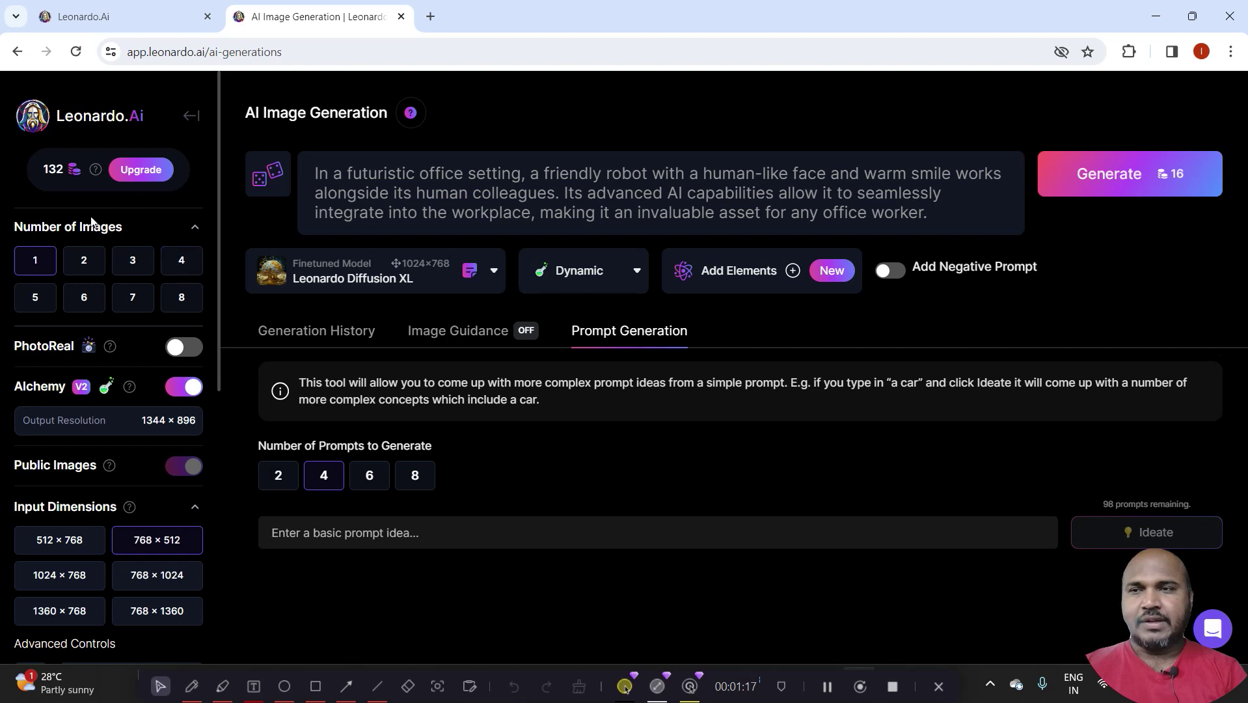
pyautogui.click(84, 263)
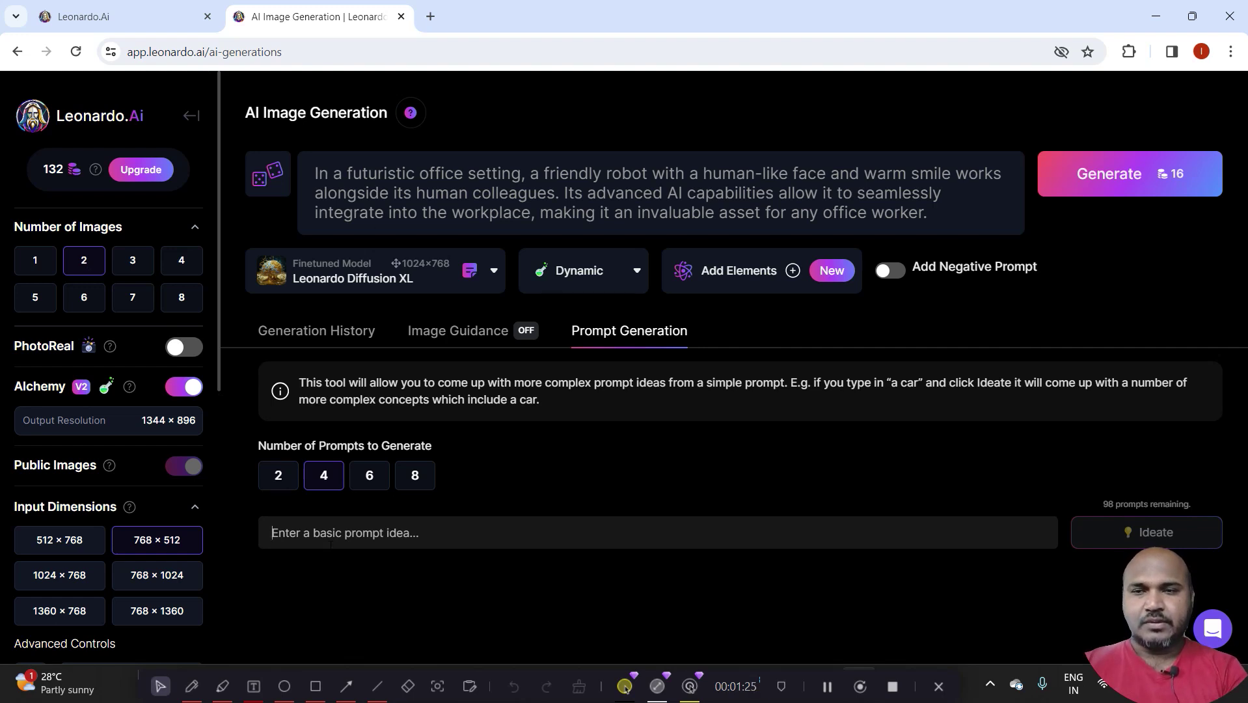
# - Enter the basic idea 'An AI robot helping human in office work', fixing typos
pyautogui.write('A robo')
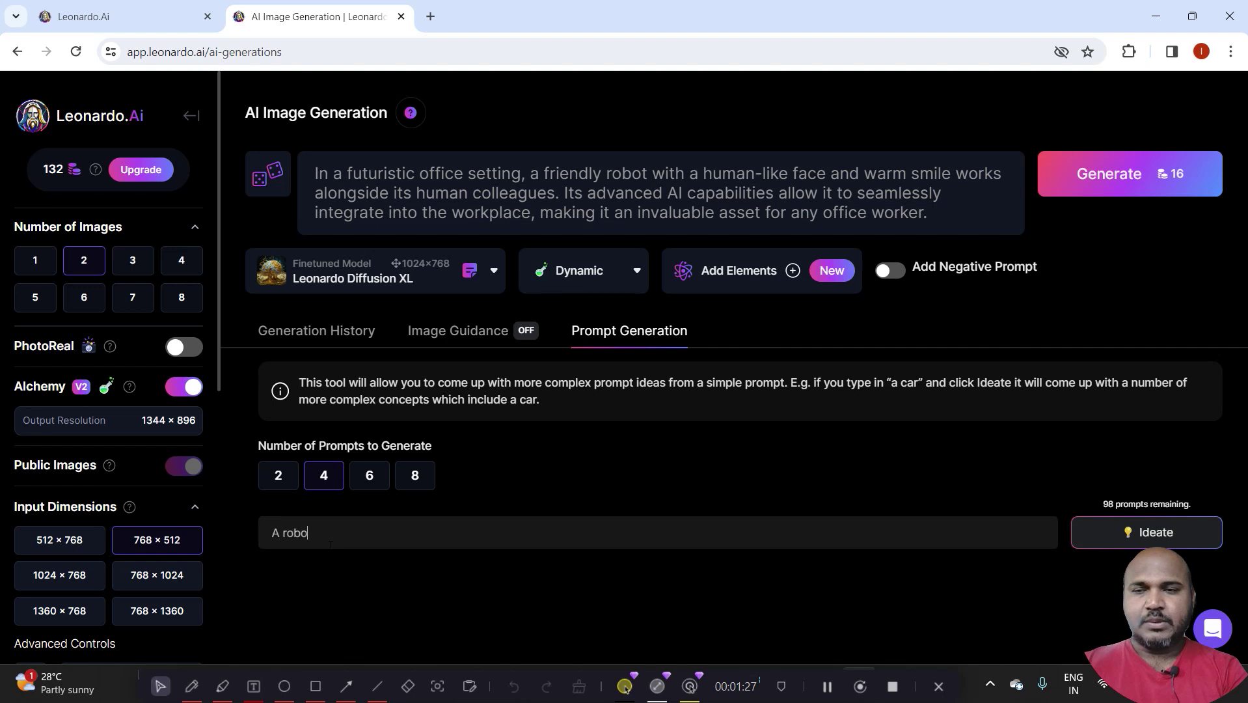
pyautogui.write('t')
pyautogui.press('BackSpace')
pyautogui.press('BackSpace')
pyautogui.press('BackSpace')
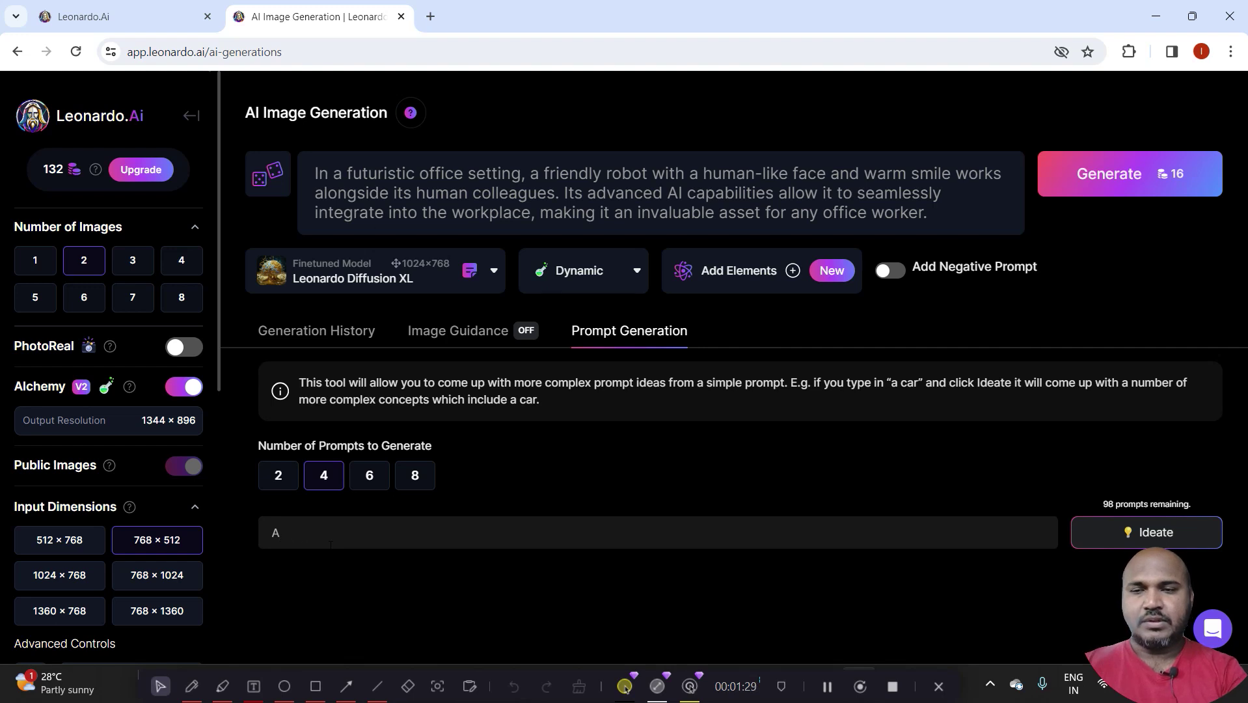
pyautogui.press('BackSpace')
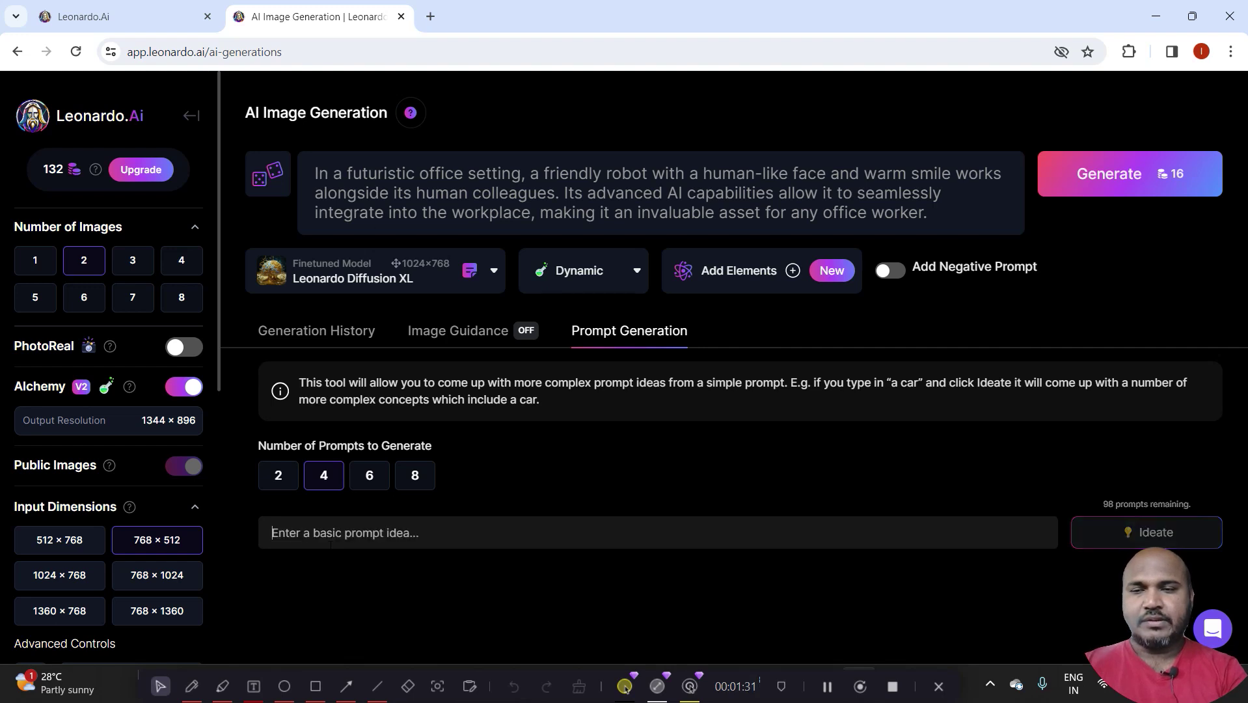
pyautogui.write('a')
pyautogui.press('BackSpace')
pyautogui.write('A')
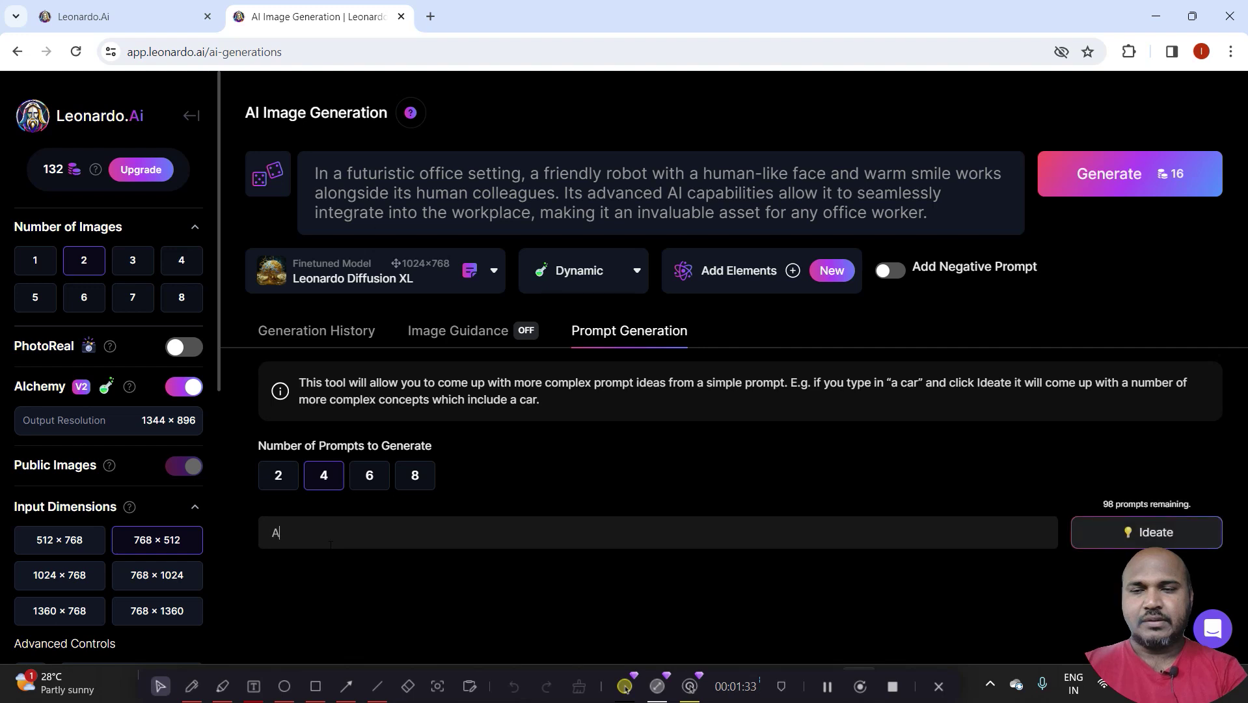
pyautogui.write('n AI r')
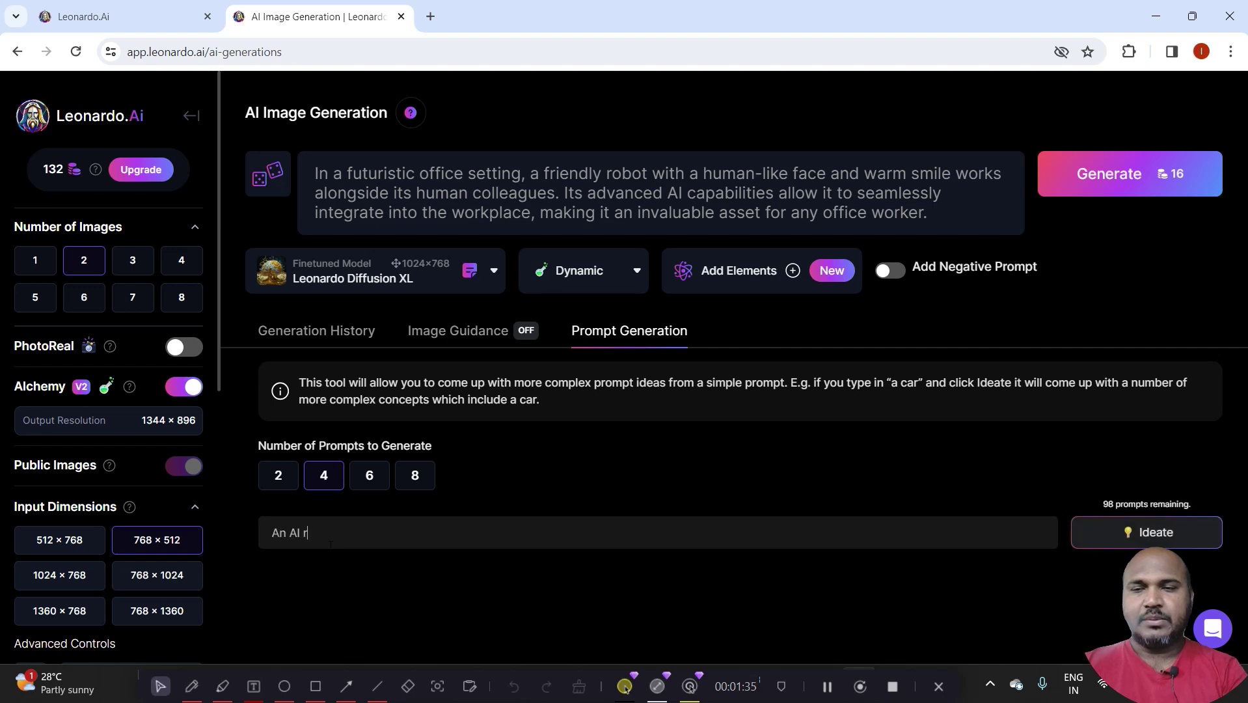
pyautogui.write('obot helping')
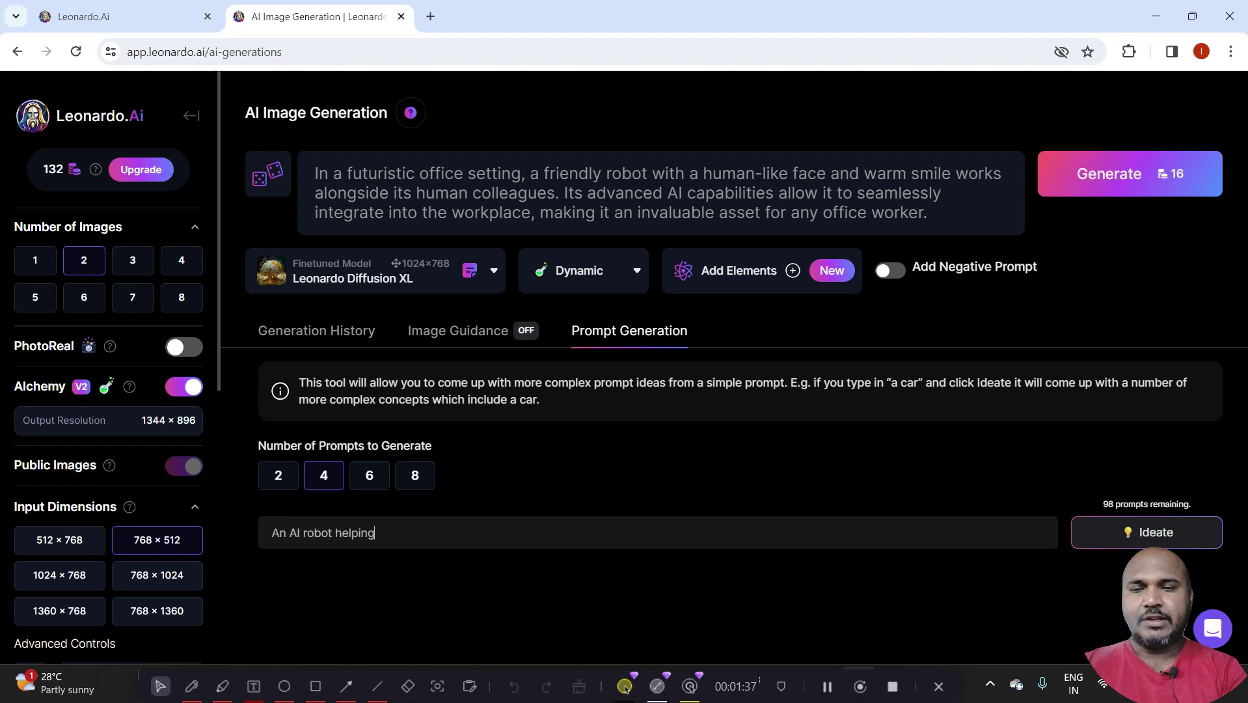
pyautogui.write(' h')
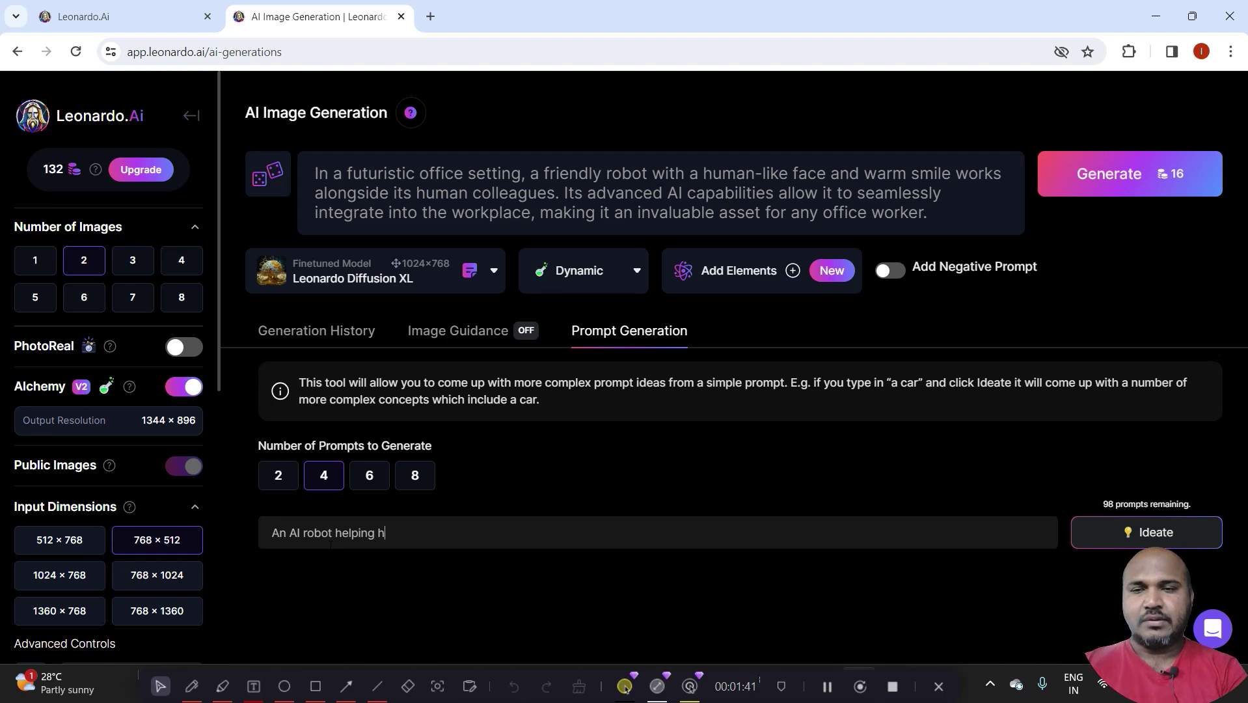
pyautogui.write('uman in offic')
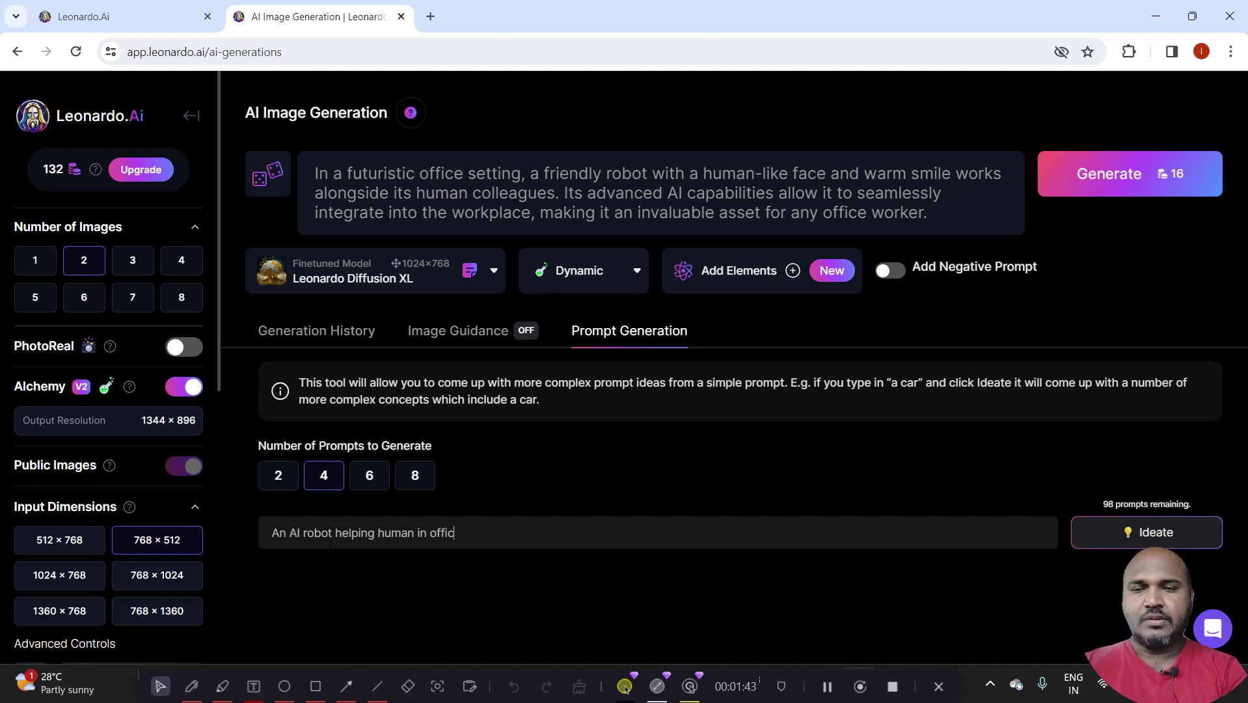
pyautogui.write('e work')
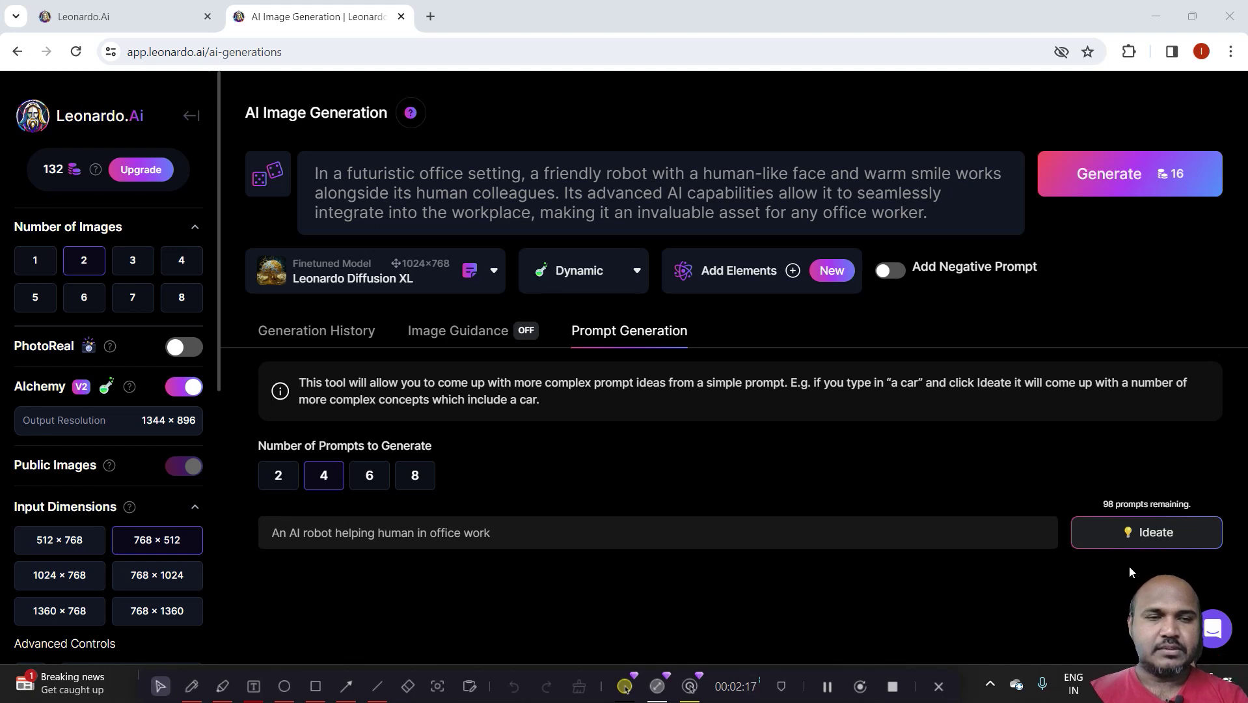
# - Ideate the basic idea into four detailed office-robot prompts and scroll through them
pyautogui.click(1104, 537)
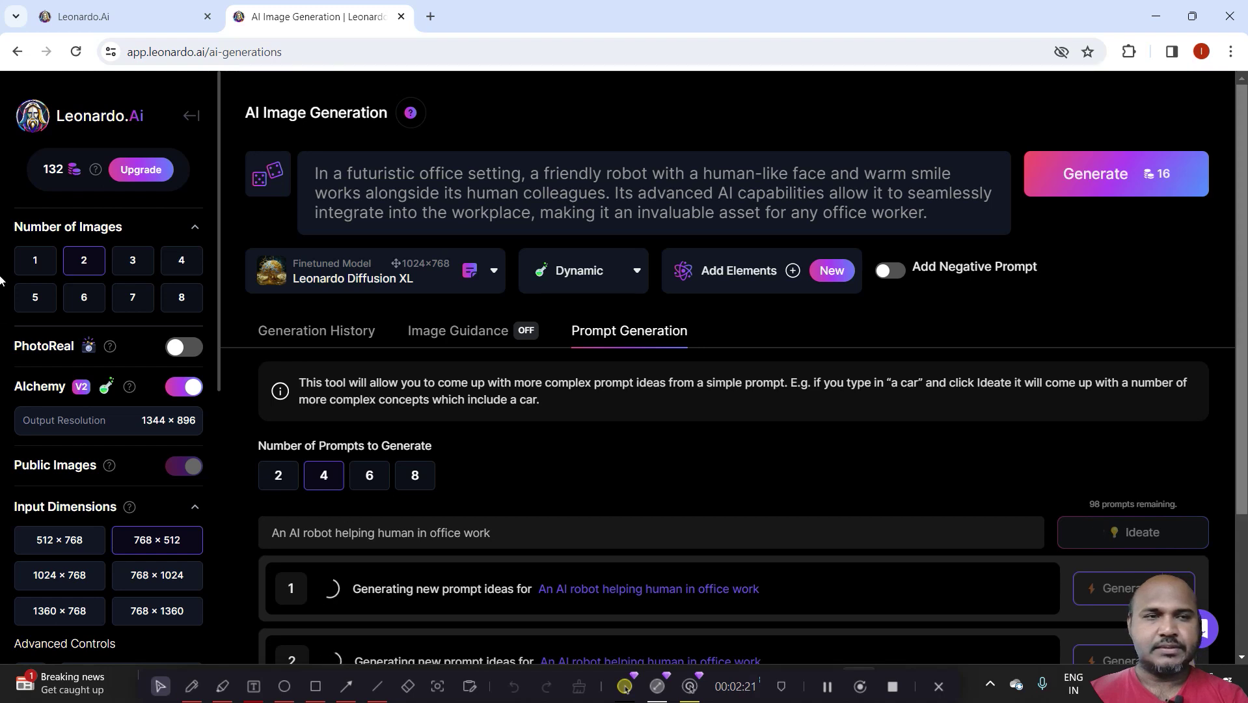
pyautogui.scroll(-3, 1244, 260)
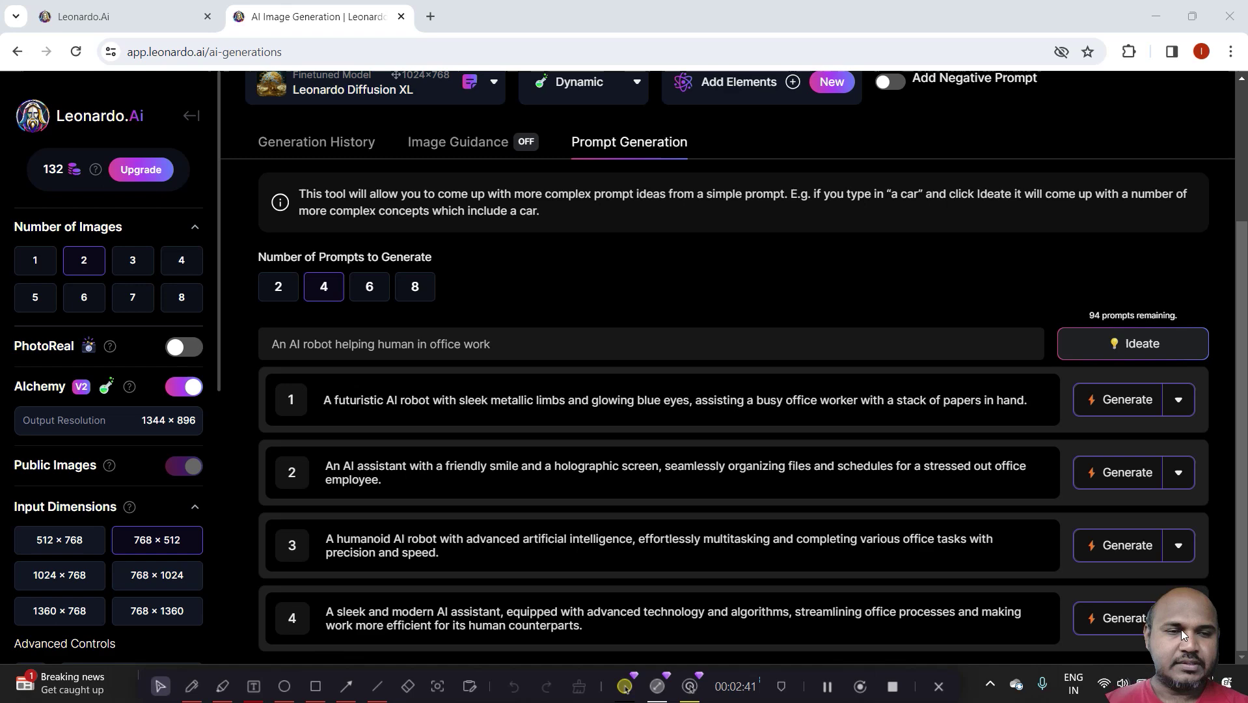
# - Generate two images from the third idea, the humanoid multitasking office robot
pyautogui.click(1108, 550)
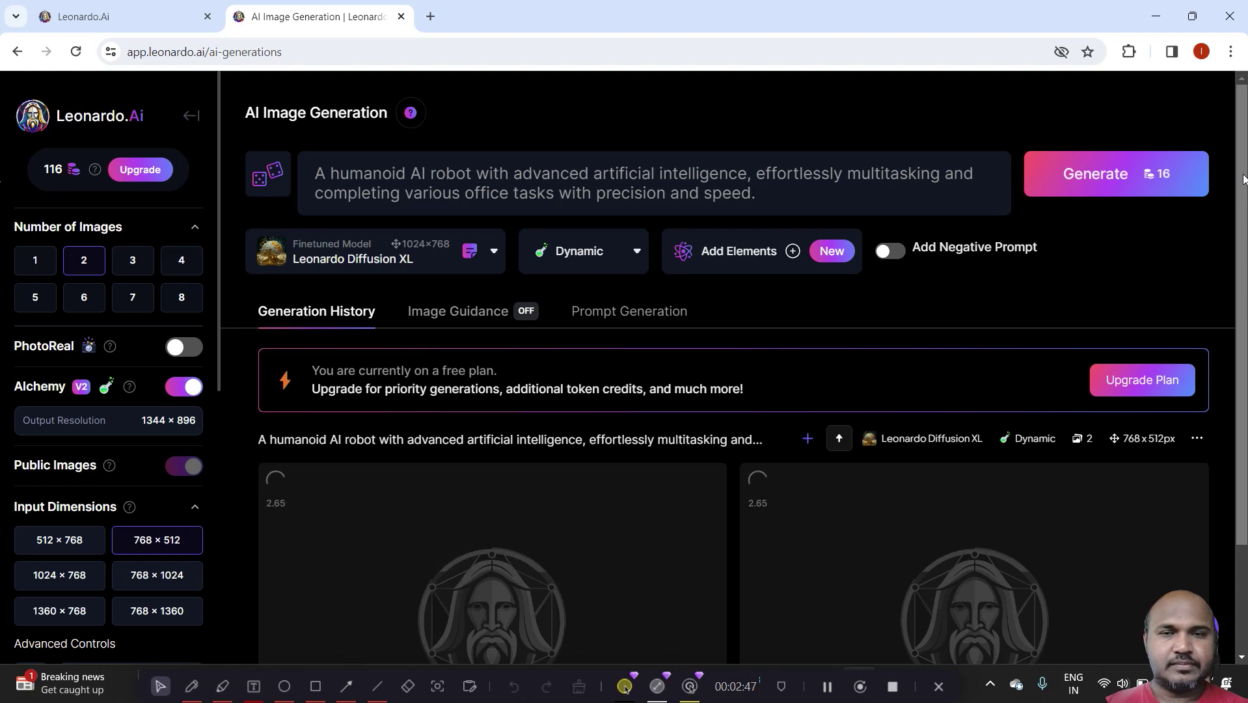
pyautogui.scroll(-2, 1243, 178)
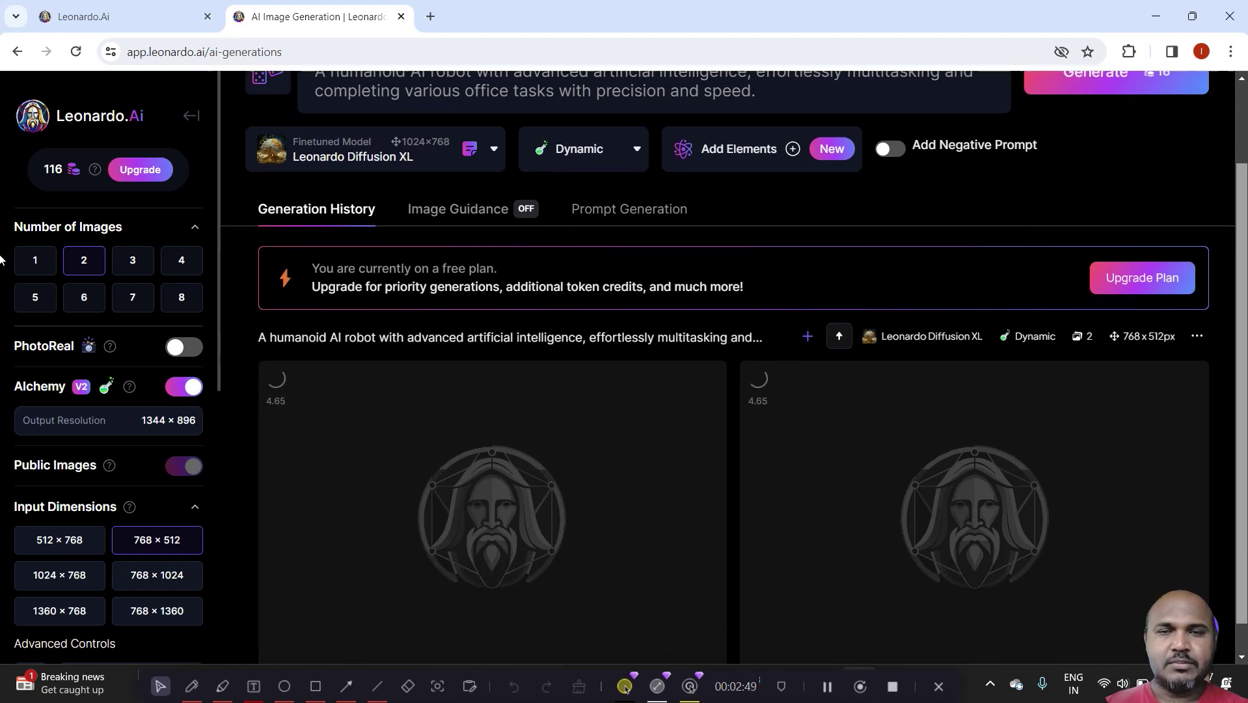